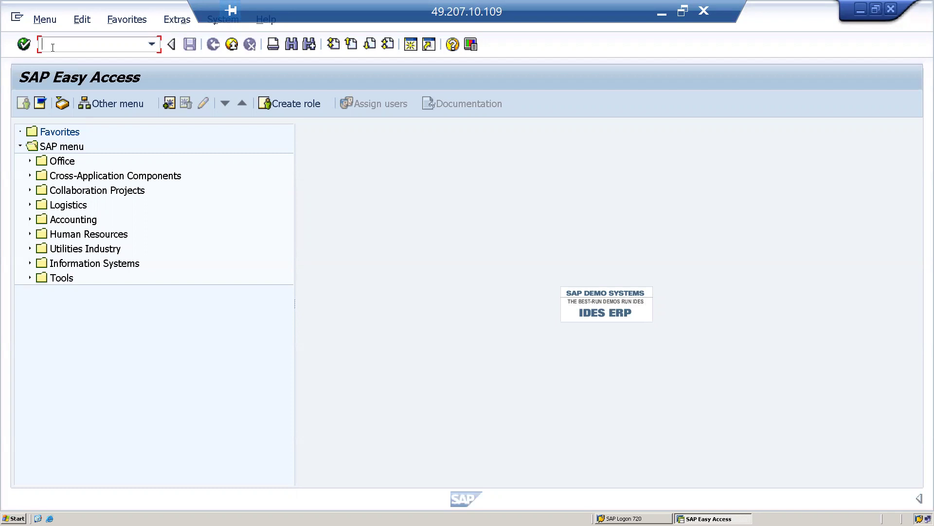
Open the client administration transaction SCC4 and display the details of client 600
text(scc4)
key(Return)
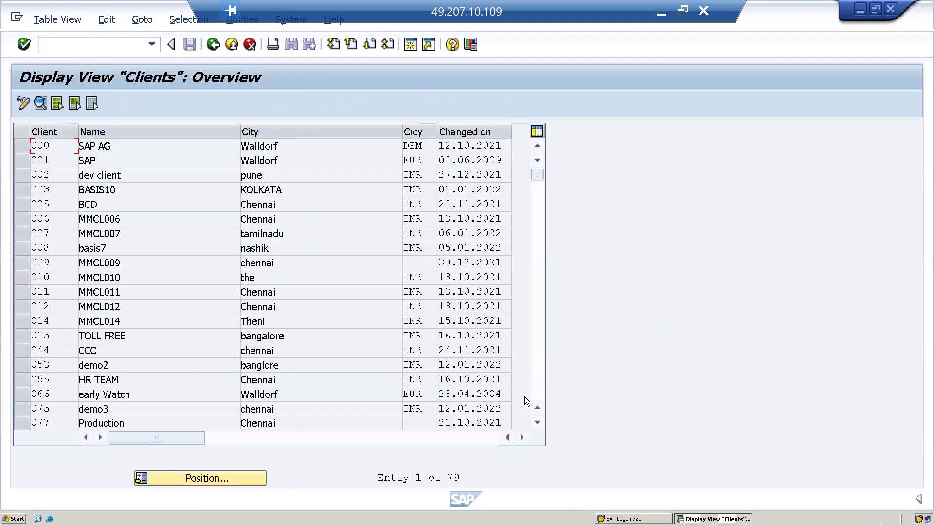
click(537, 423)
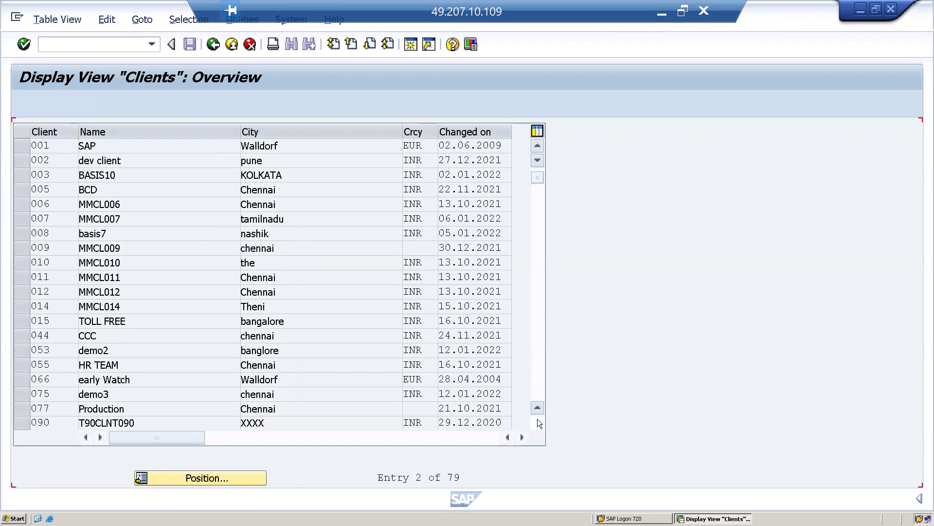
drag(538, 423, 537, 423)
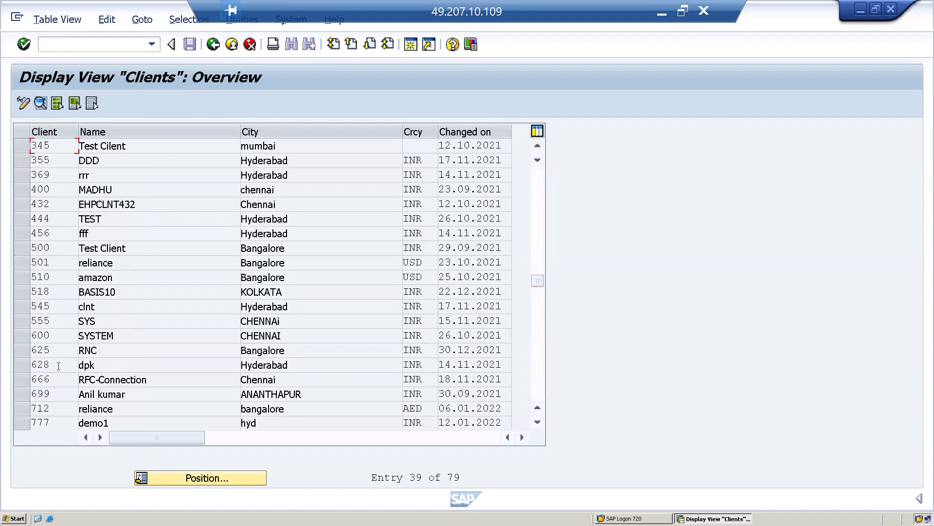
double_click(64, 337)
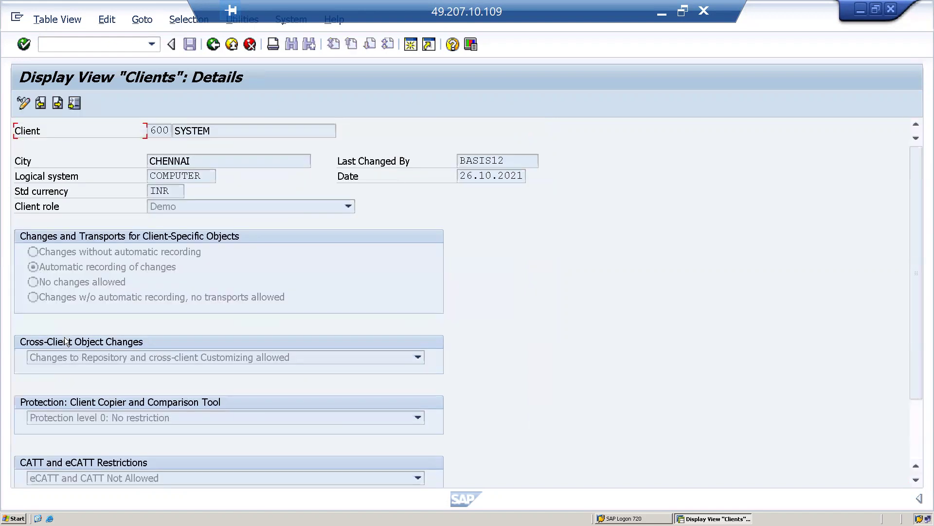
Switch the client table to change mode and open the details of client 600 for editing
click(22, 103)
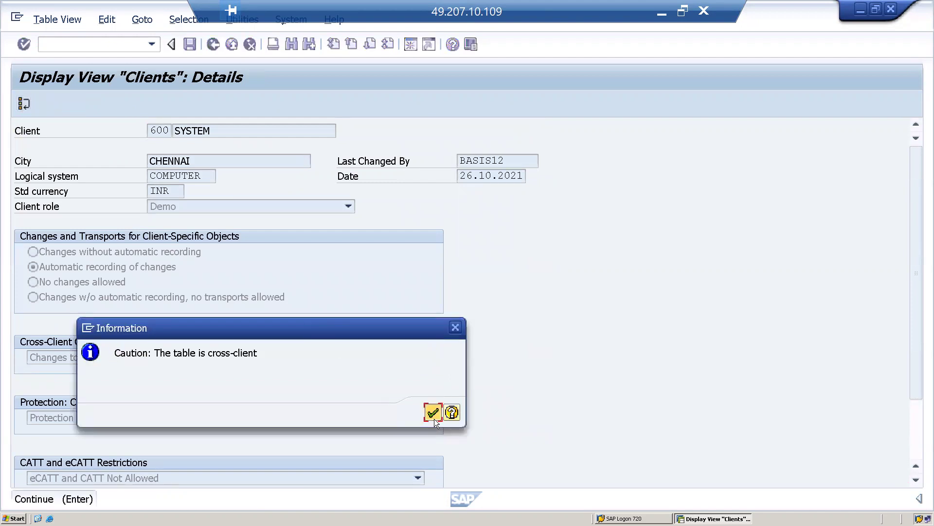
click(434, 418)
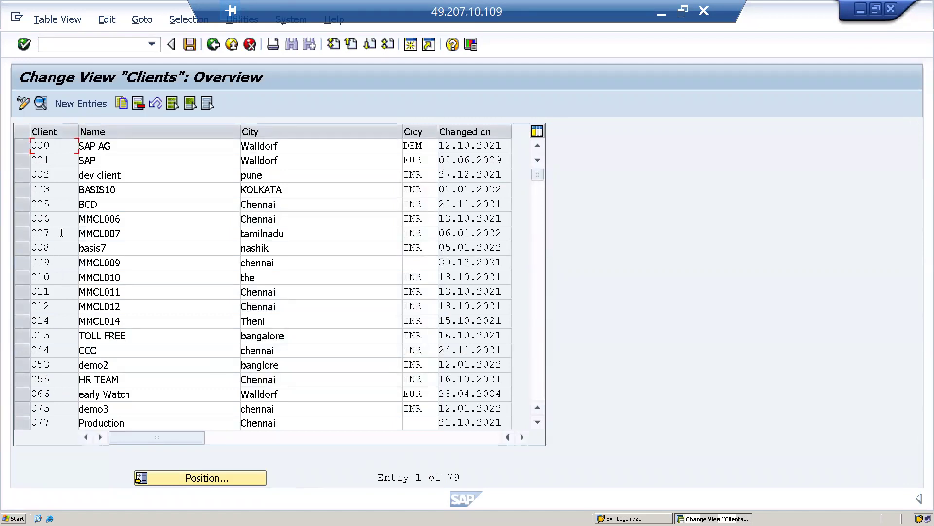
double_click(538, 422)
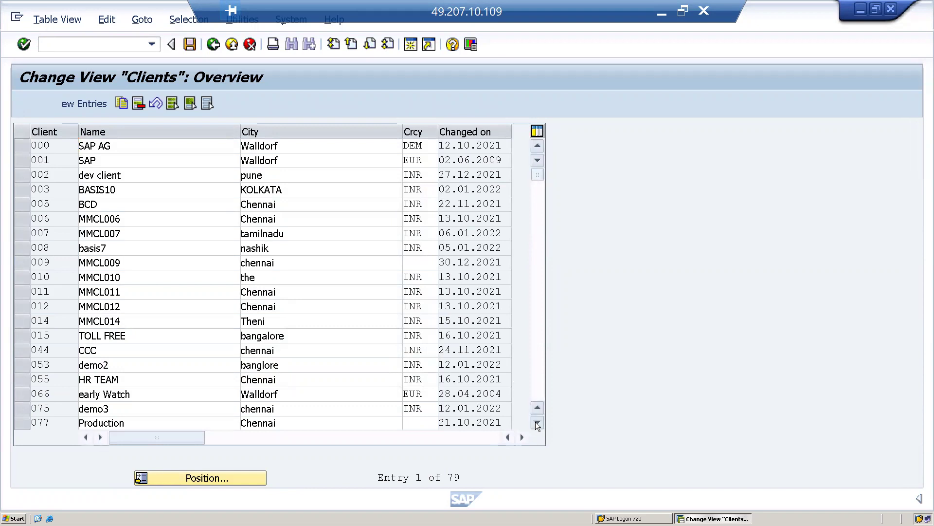
click(537, 423)
click(537, 423)
click(538, 423)
click(538, 423)
double_click(537, 423)
double_click(537, 423)
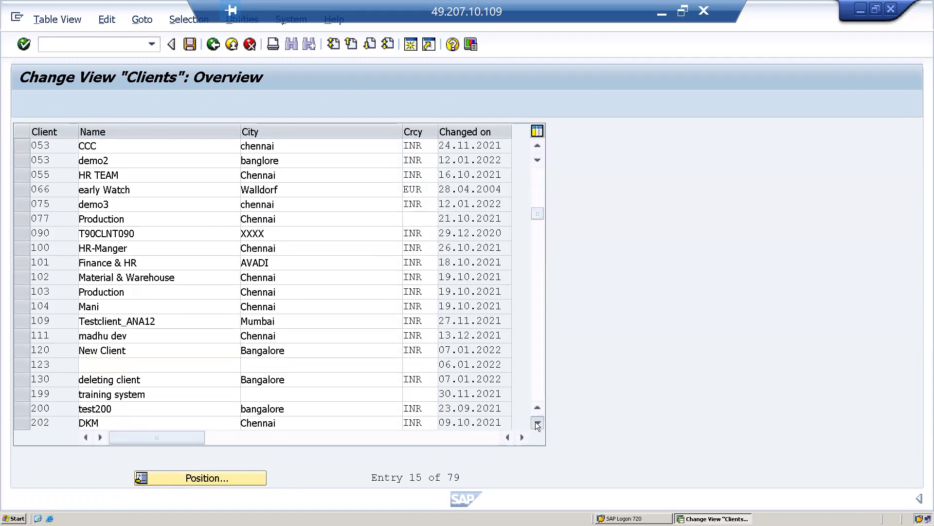
double_click(538, 422)
double_click(537, 423)
triple_click(537, 423)
click(537, 423)
double_click(538, 423)
double_click(537, 423)
triple_click(537, 423)
double_click(537, 422)
double_click(537, 422)
double_click(537, 423)
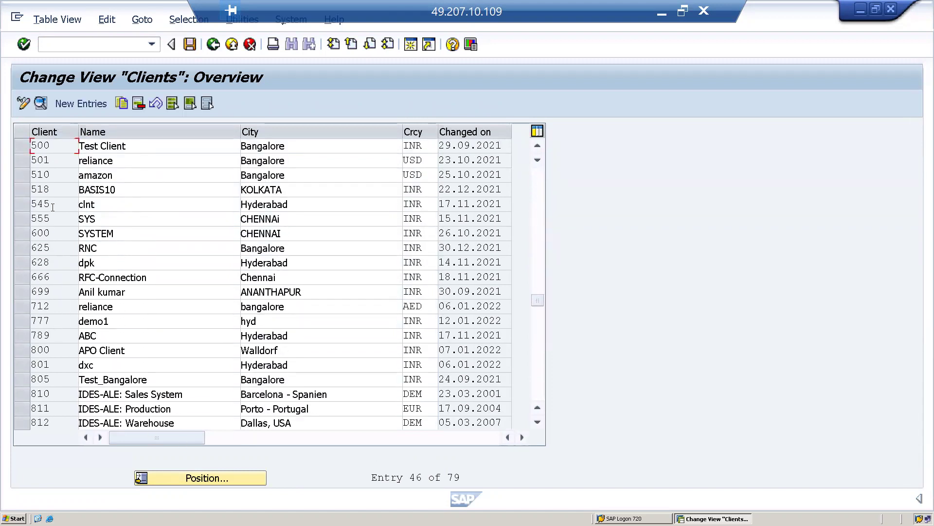
double_click(58, 234)
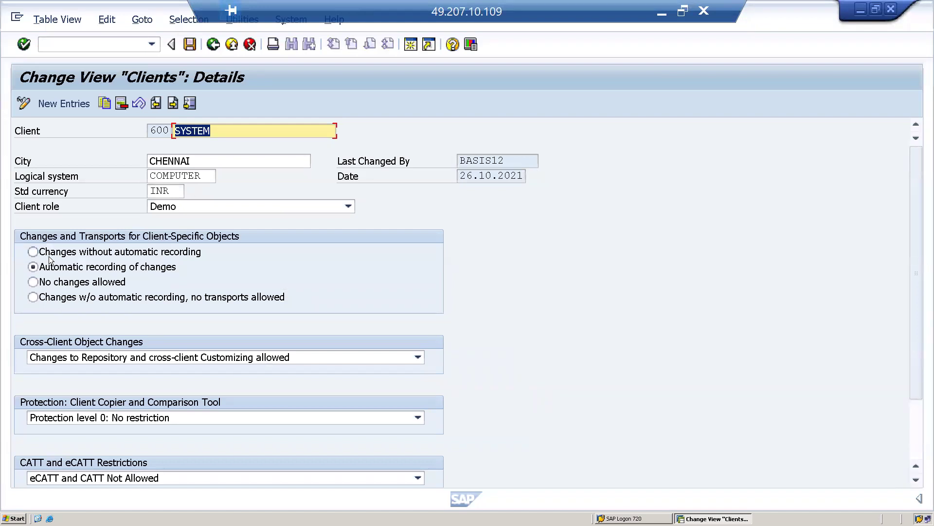
Set client 600 to No changes allowed and No changes to Repository and cross-client Customizing objs, and save
click(33, 283)
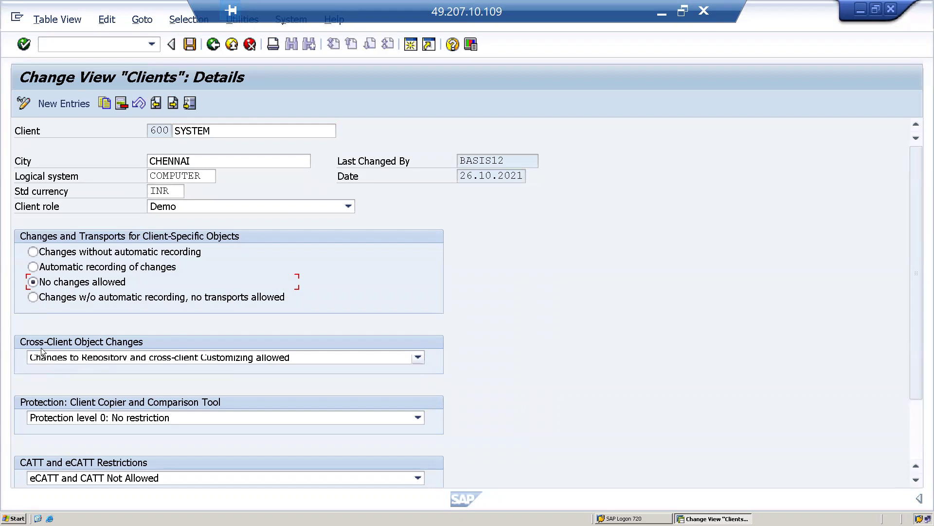
click(80, 360)
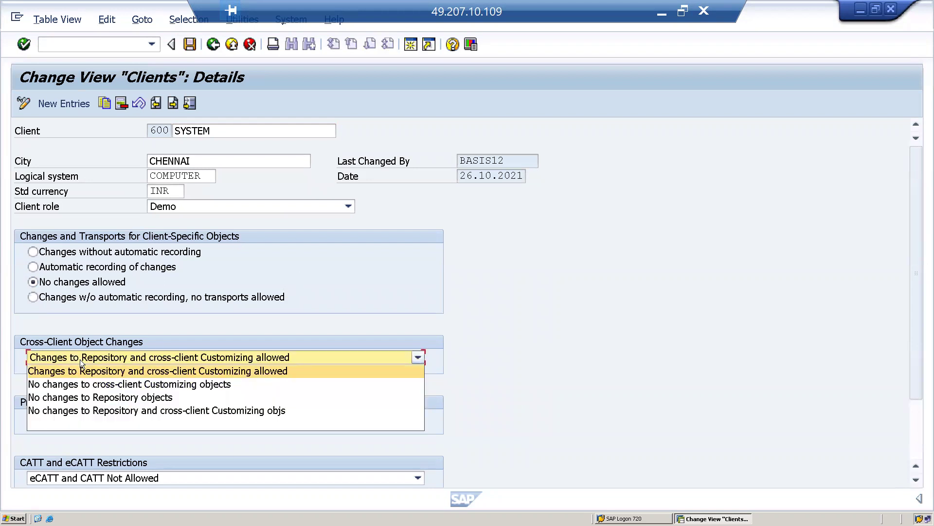
click(84, 411)
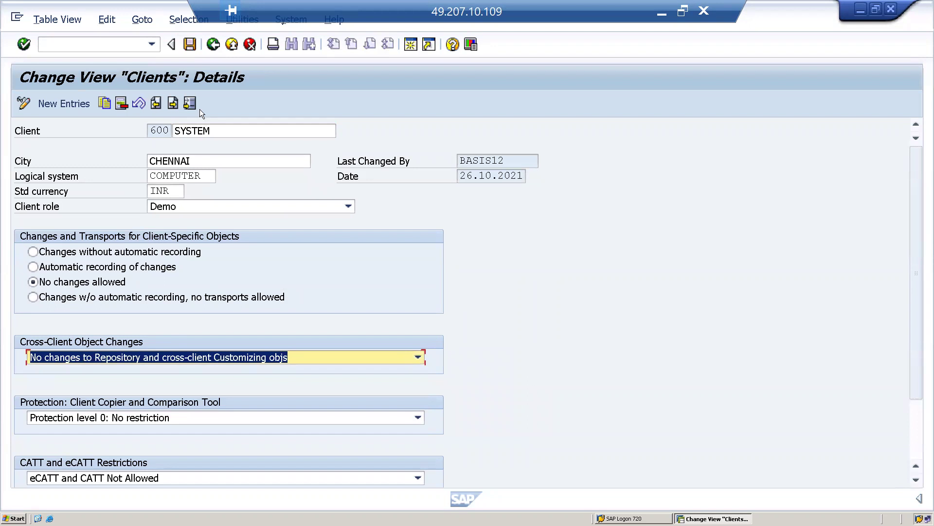
click(193, 44)
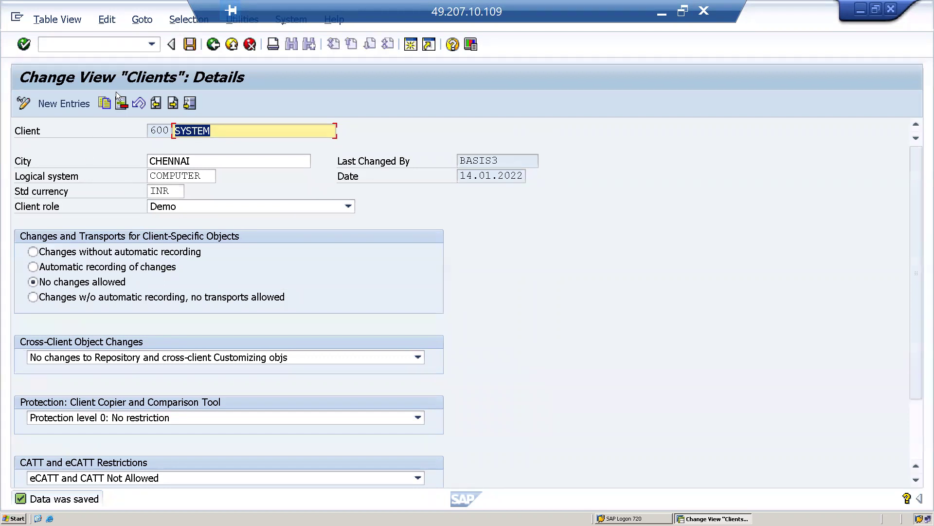
Go to transaction SE06 with /nse06 and open its System Change Option settings
click(89, 46)
text(/nse06)
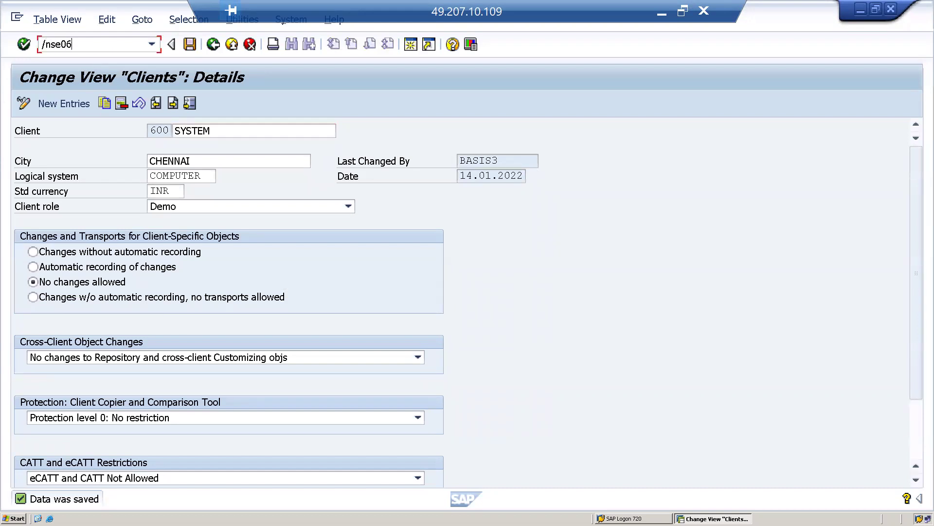
key(Return)
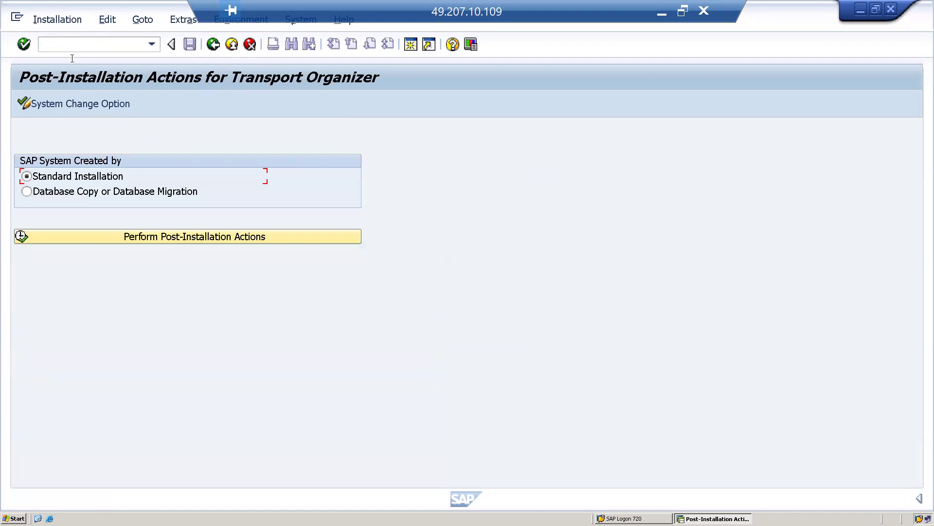
click(65, 100)
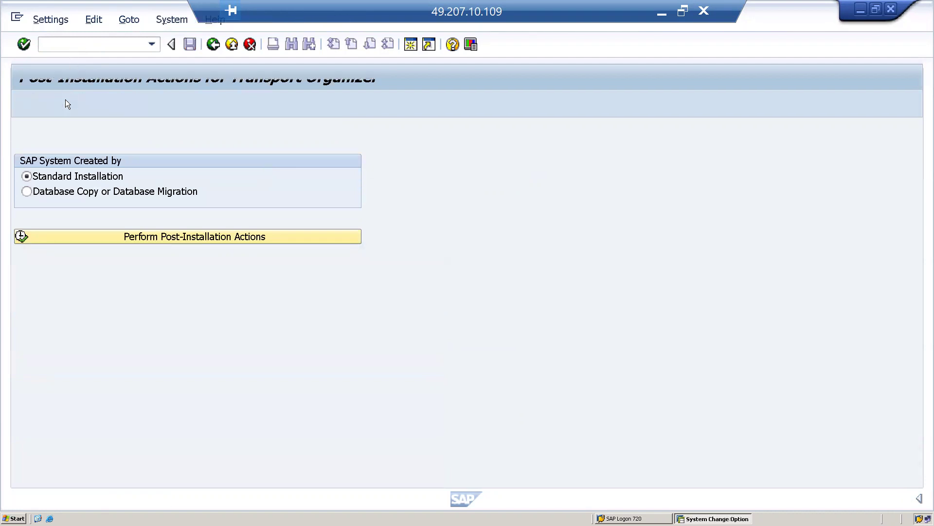
Set the system's Global Setting to Not modifiable, save it and return to the SAP Easy Access screen
key(F4)
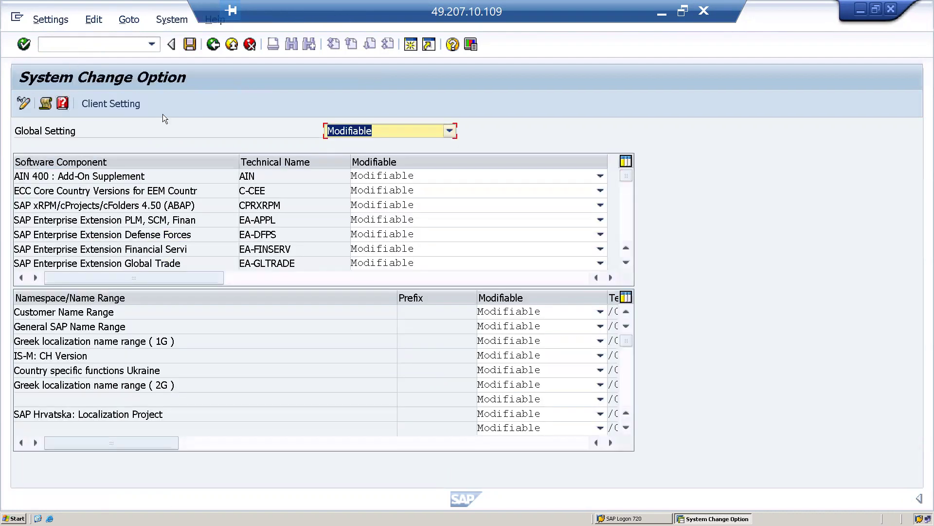
key(Down)
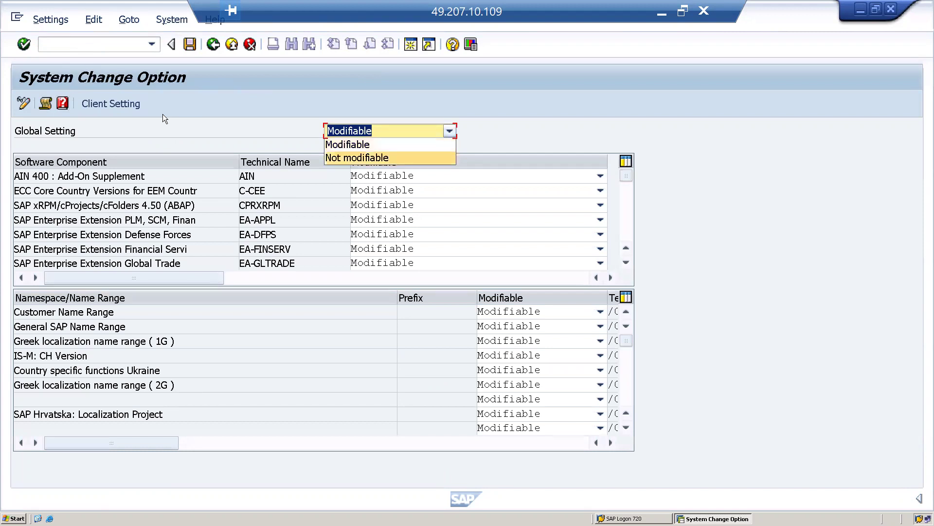
key(Return)
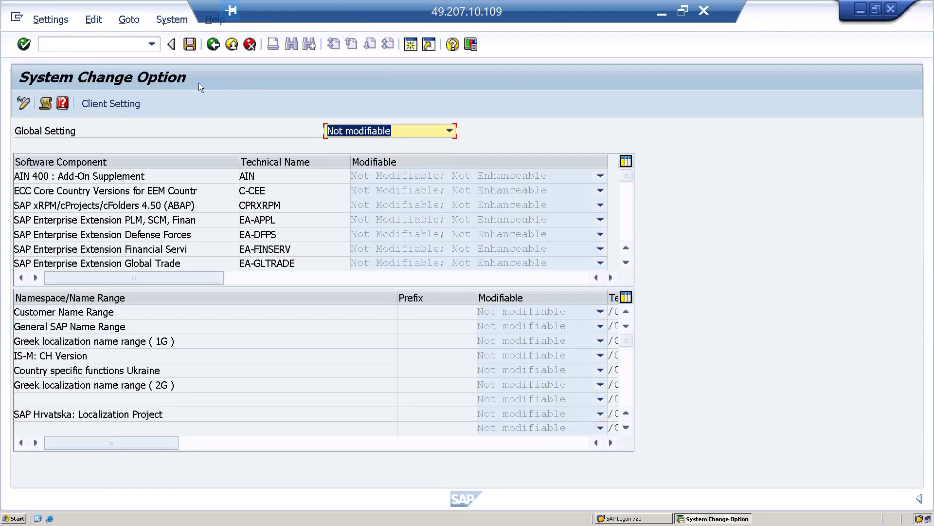
click(192, 49)
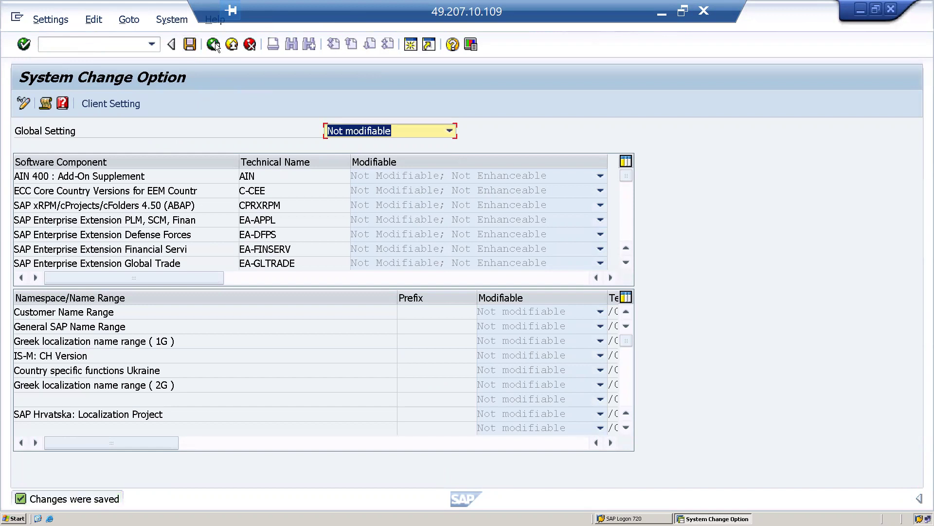
click(215, 45)
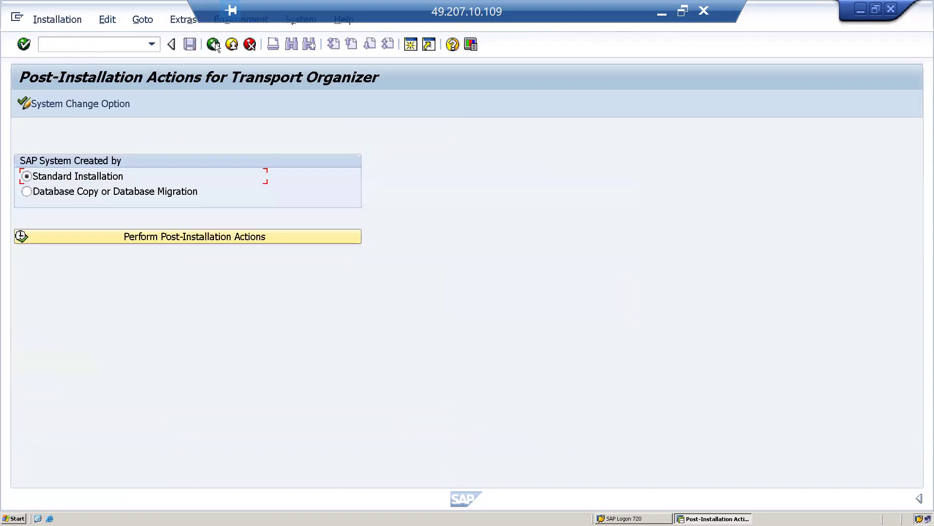
click(216, 43)
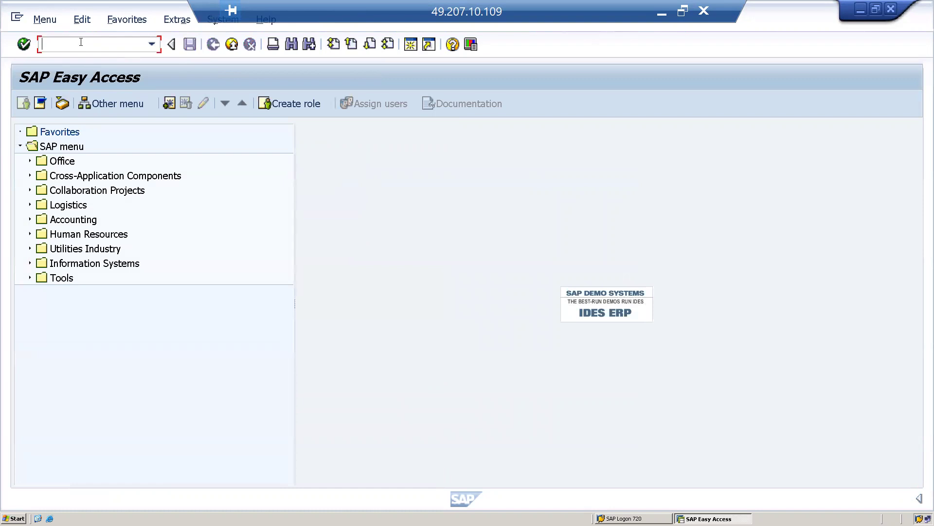
Reopen transaction SCC4 and display the details of client 600 from the client list
text(scc4)
key(Return)
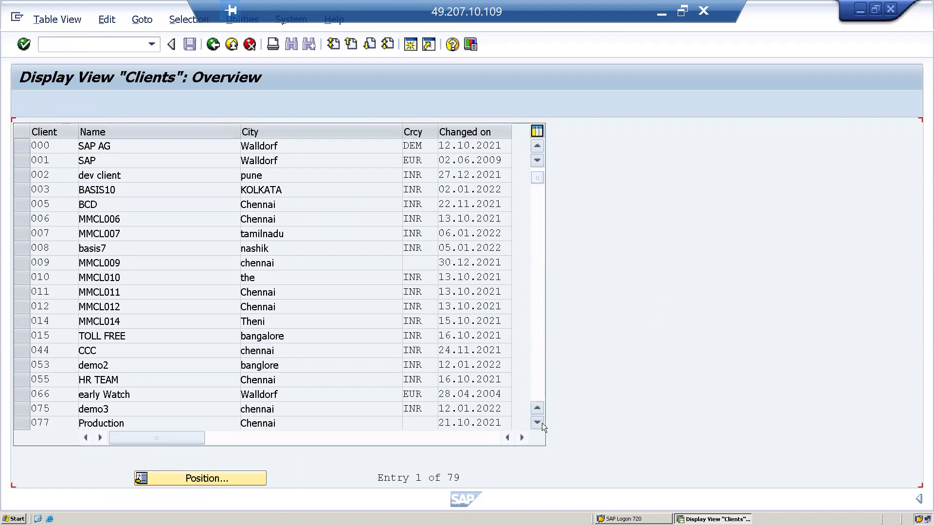
click(542, 422)
click(542, 423)
click(543, 422)
click(543, 422)
click(542, 423)
click(543, 422)
click(542, 423)
click(543, 423)
click(543, 423)
click(542, 423)
click(542, 422)
click(543, 423)
click(542, 423)
click(542, 423)
click(543, 423)
click(542, 423)
click(542, 422)
click(543, 423)
click(543, 423)
click(543, 423)
click(543, 423)
click(542, 422)
click(543, 423)
click(542, 423)
click(543, 423)
click(543, 423)
click(542, 423)
click(542, 422)
click(542, 423)
click(542, 423)
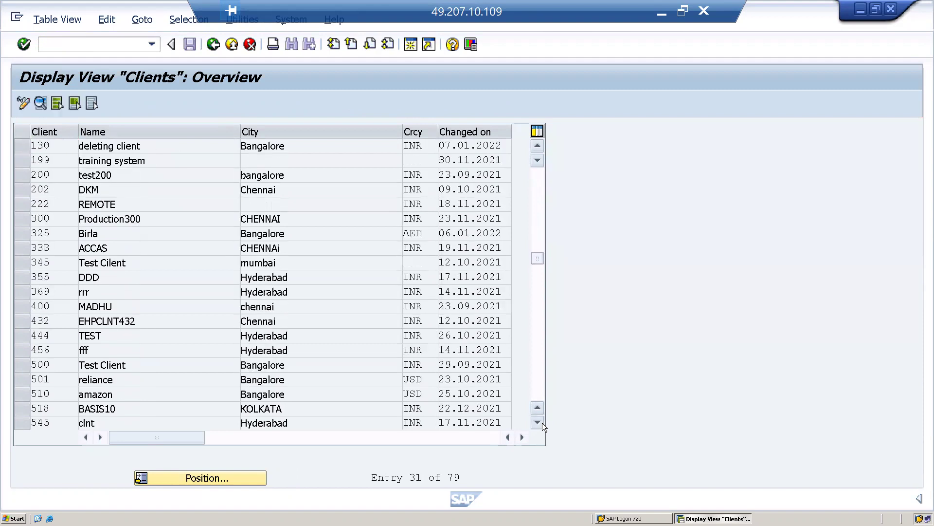
click(543, 423)
click(542, 422)
click(543, 423)
click(542, 423)
click(543, 423)
click(542, 423)
double_click(59, 363)
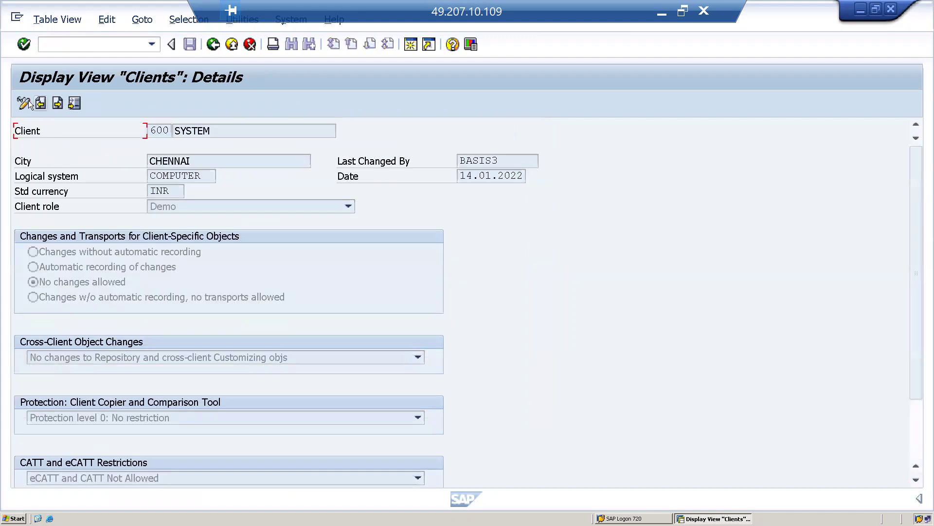
Turn on change mode for the client table and open client 600 for editing again
click(23, 102)
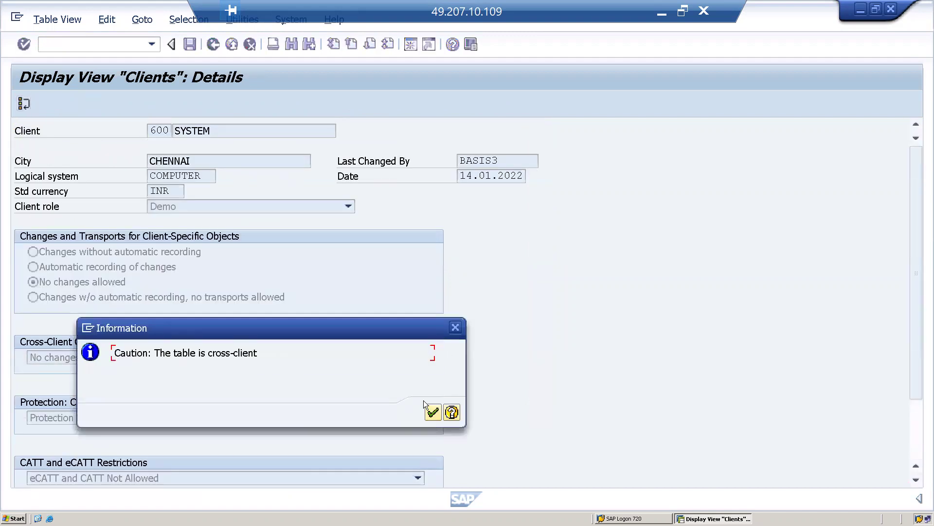
click(433, 413)
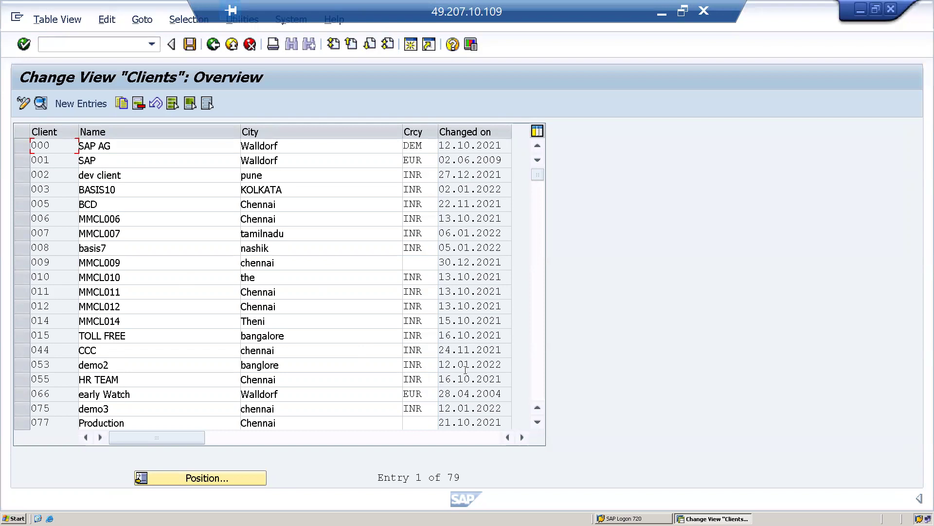
drag(537, 178, 543, 247)
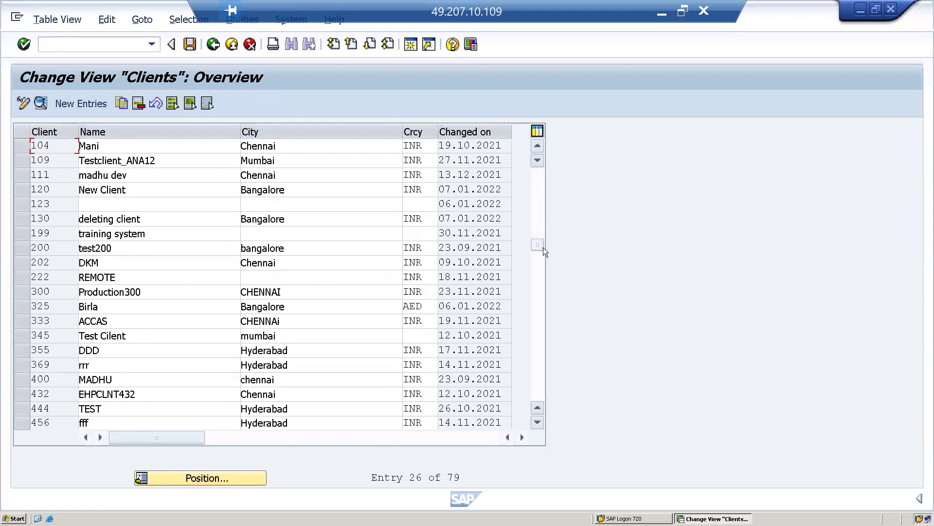
drag(541, 247, 544, 269)
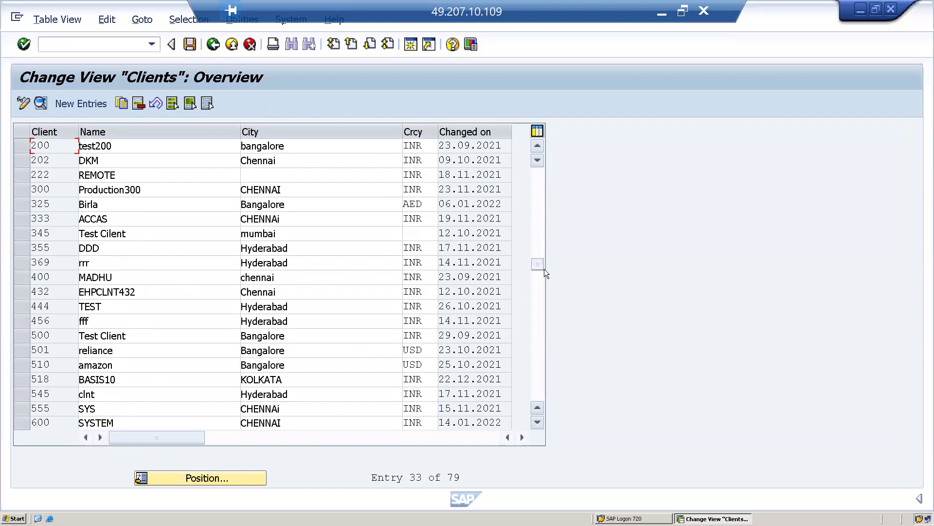
double_click(56, 421)
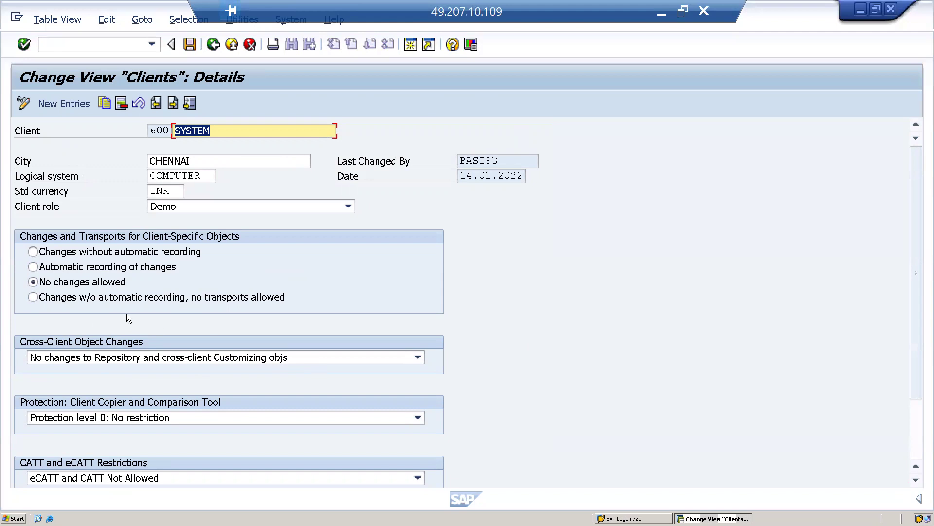
Set client 600 to Changes without automatic recording and Changes to Repository and cross-client Customizing allowed, and save
click(32, 254)
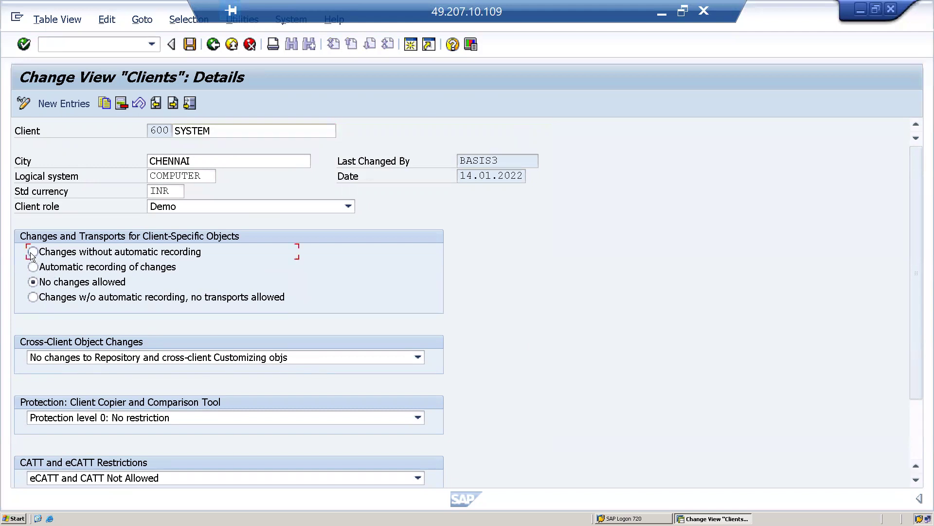
click(84, 359)
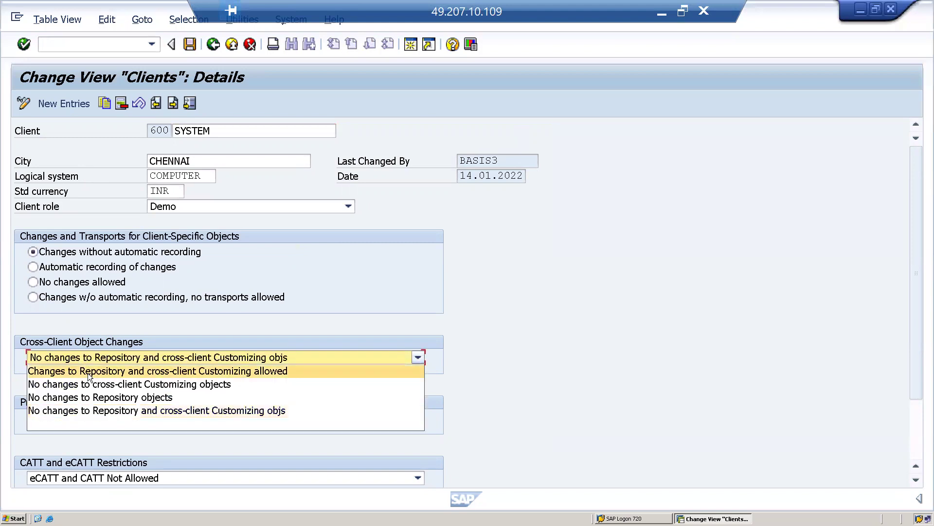
click(87, 370)
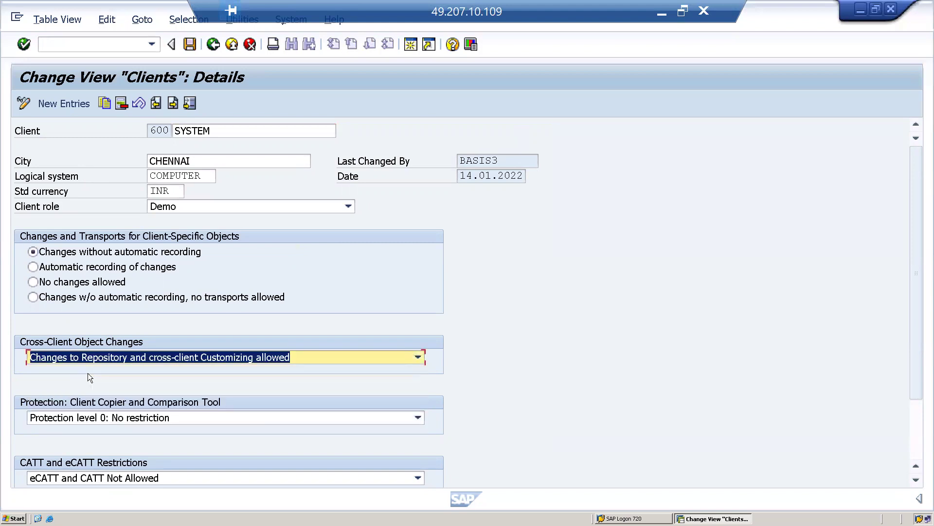
click(190, 44)
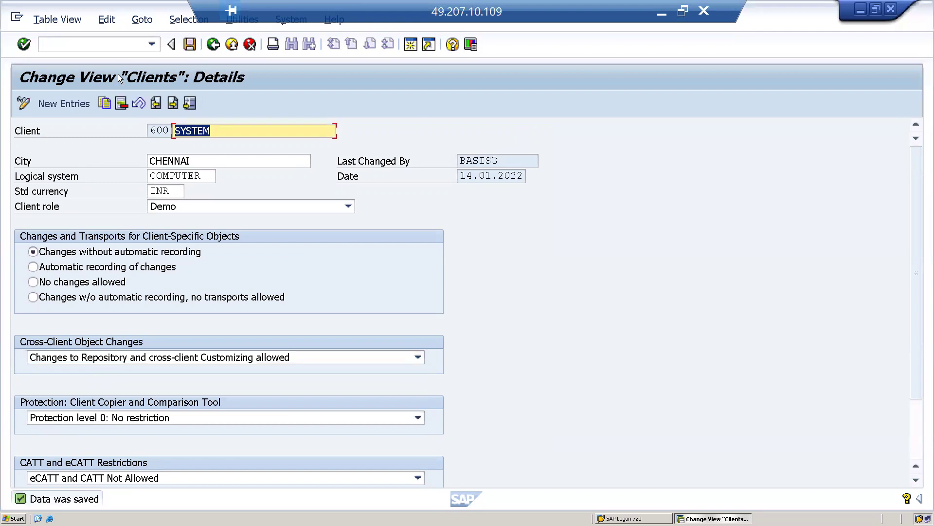
Switch to transaction SE06 with /nse06 and open the System Change Option settings
click(54, 48)
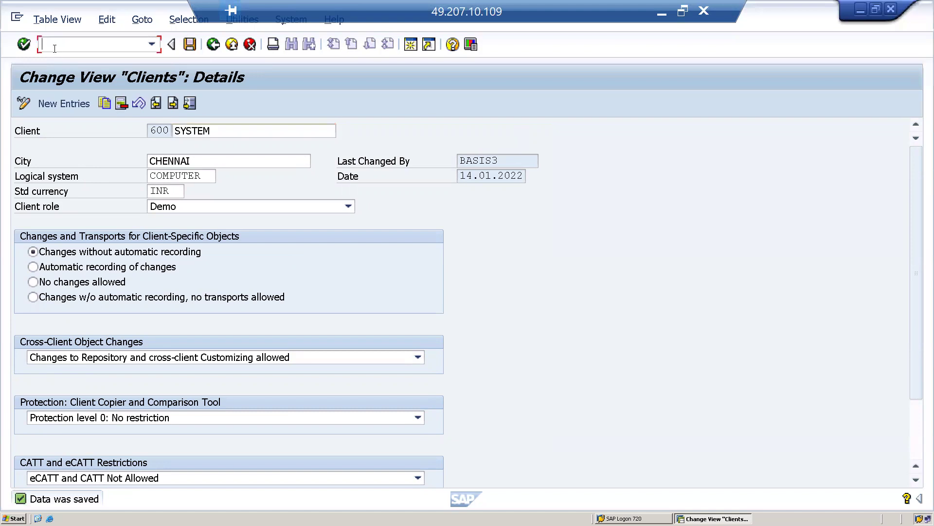
text(/nse06)
key(Return)
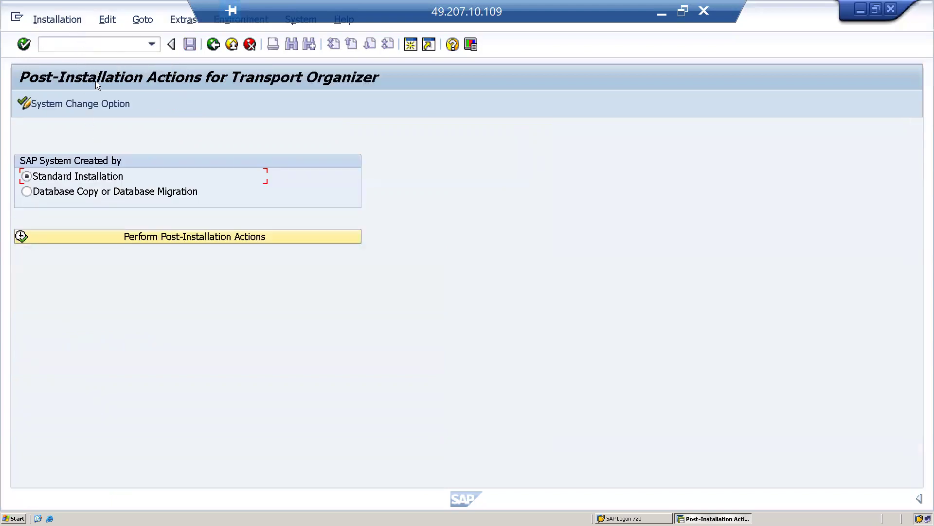
click(90, 99)
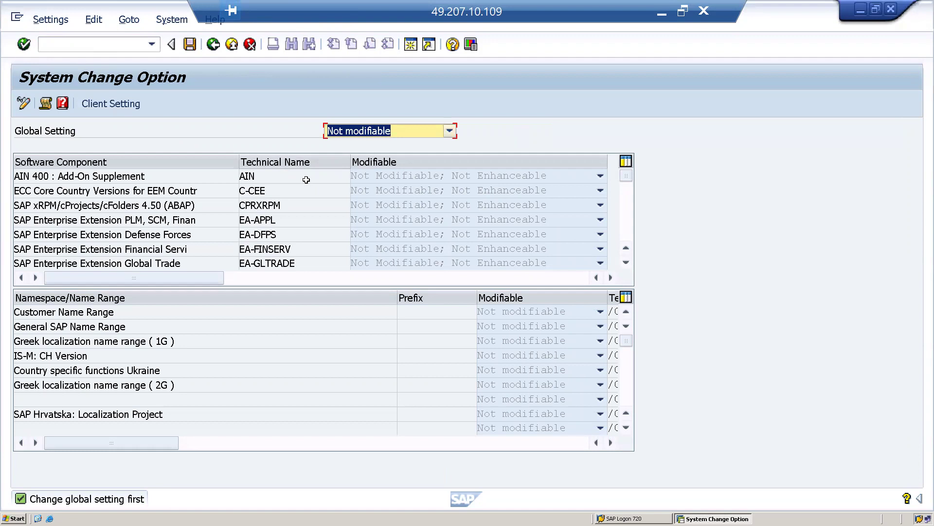
Set the system's Global Setting to Modifiable
key(F4)
key(Up)
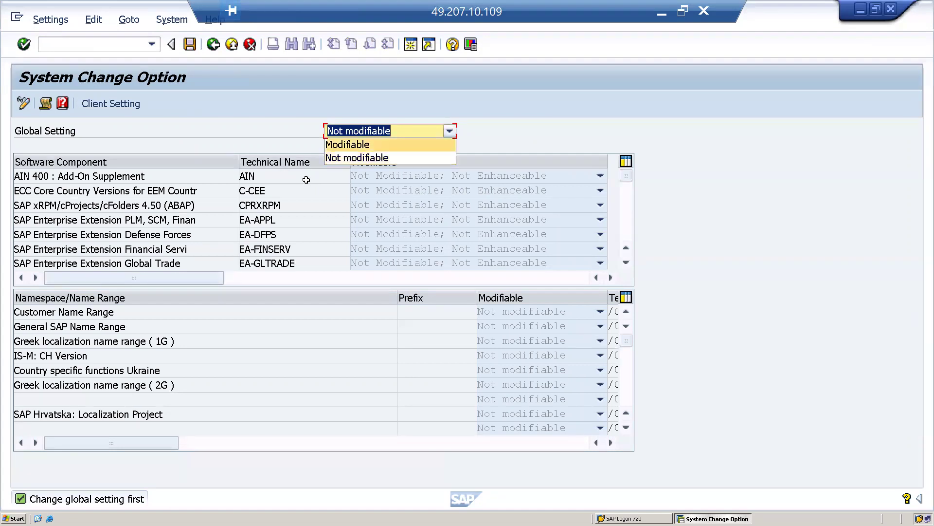
key(Return)
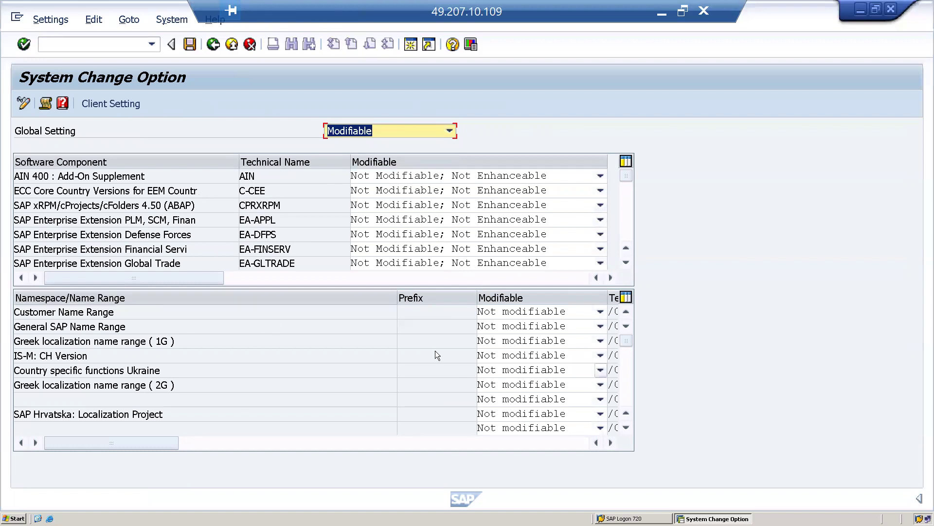
Make all software components and all namespaces modifiable, and save the system change options
click(94, 23)
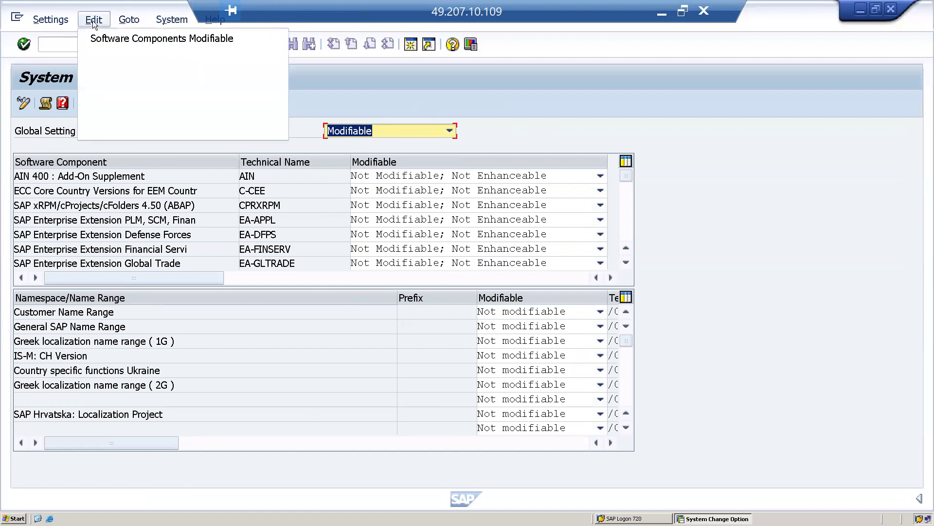
click(115, 39)
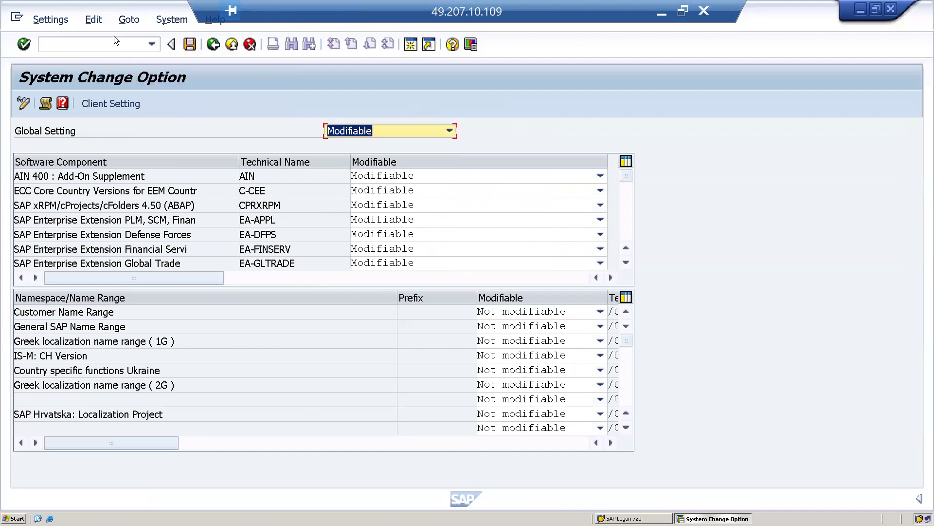
click(95, 20)
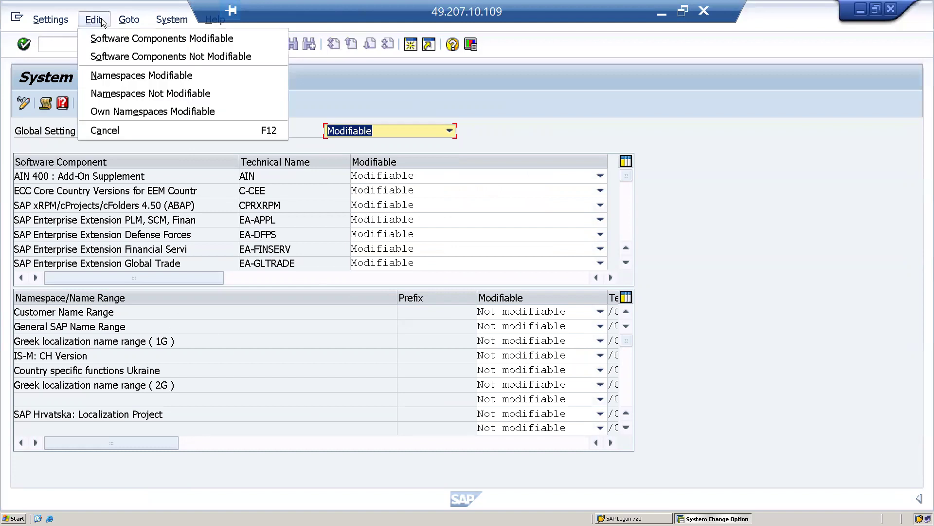
click(156, 73)
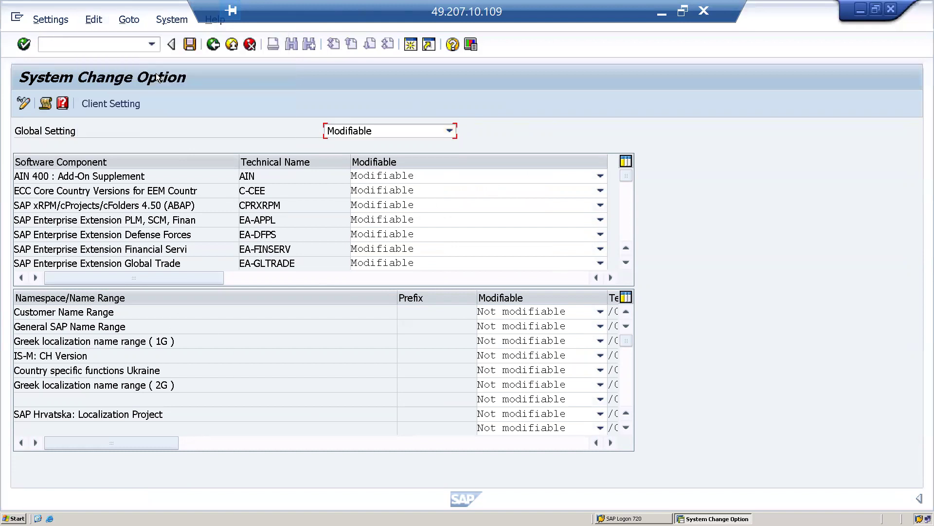
click(190, 44)
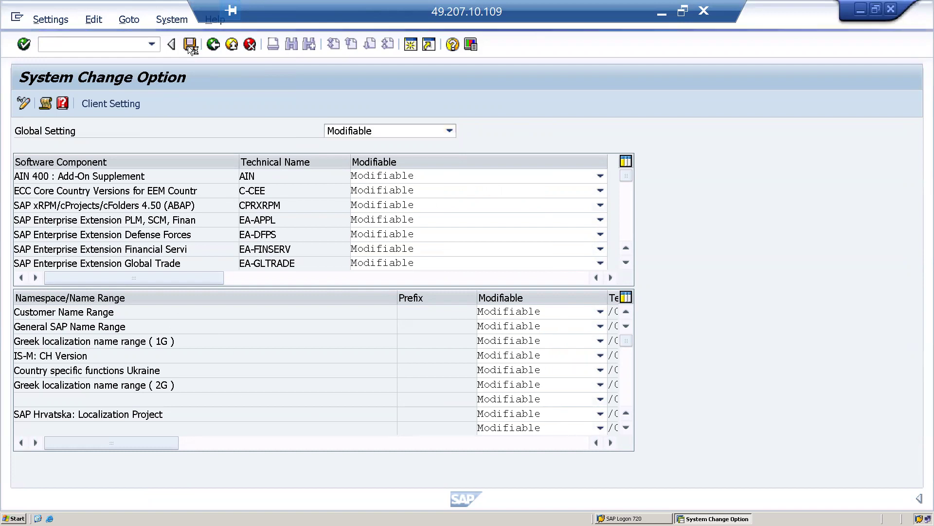